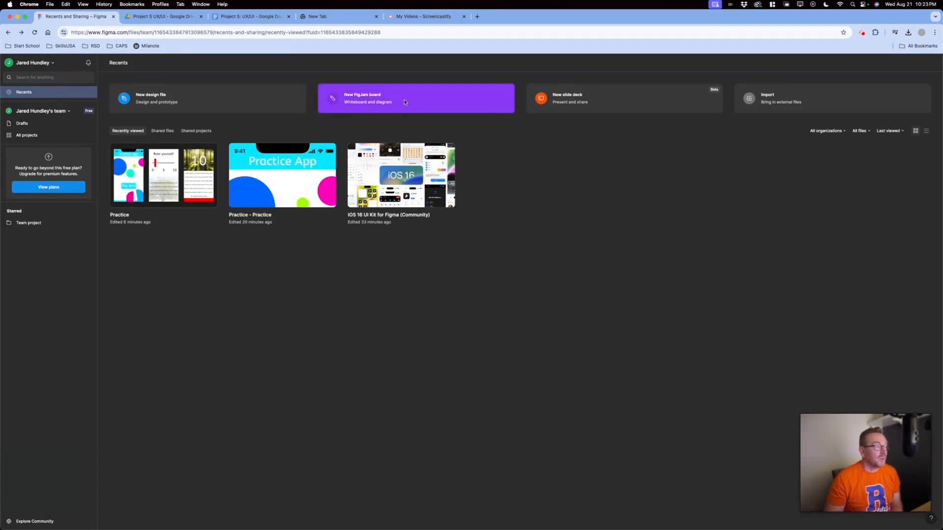
# Create a new blank FigJam board from the Figma Recents page
pyautogui.click(405, 102)
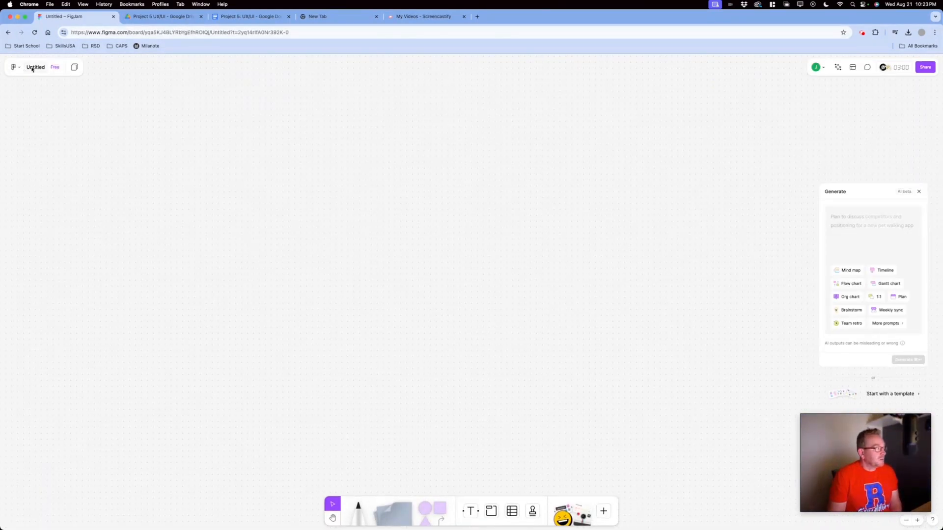
# Draw a freehand black marker line across the board
pyautogui.click(74, 67)
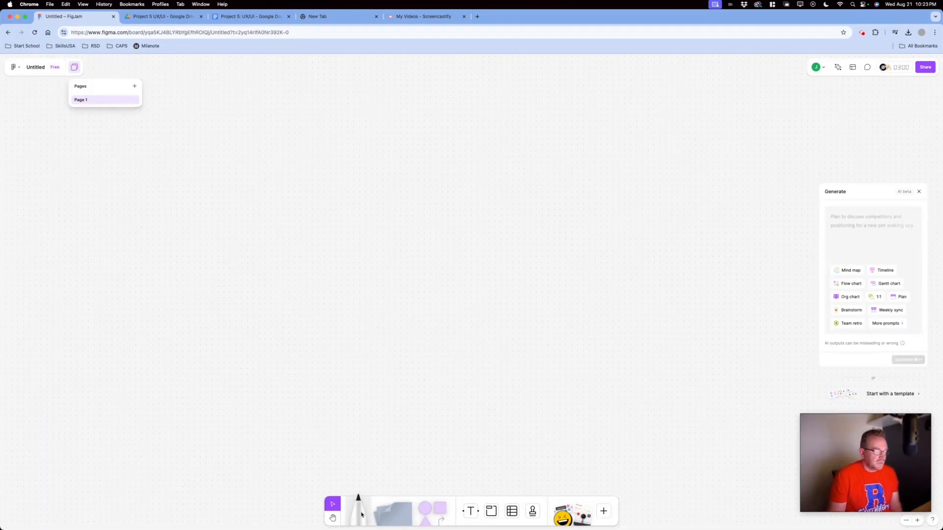
pyautogui.click(361, 515)
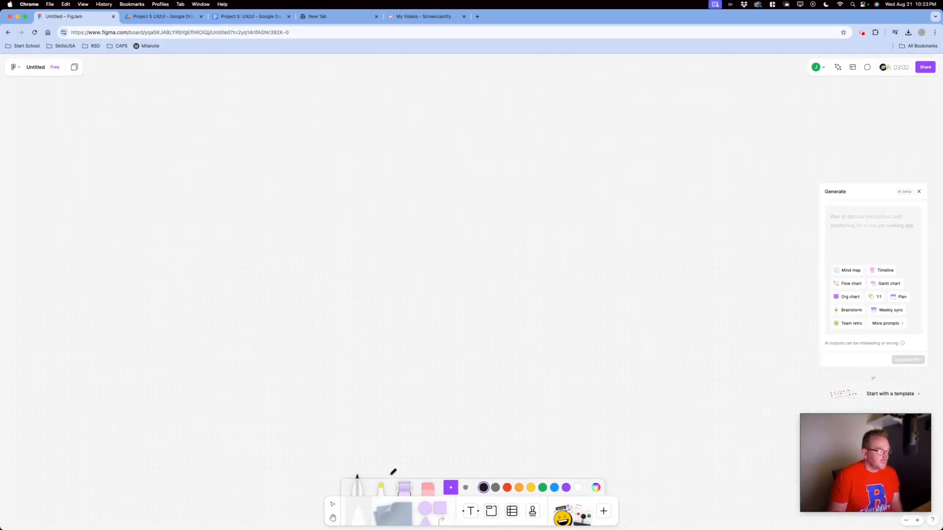
pyautogui.moveTo(183, 294)
pyautogui.mouseDown()
pyautogui.moveTo(244, 226)
pyautogui.moveTo(383, 332)
pyautogui.mouseUp()
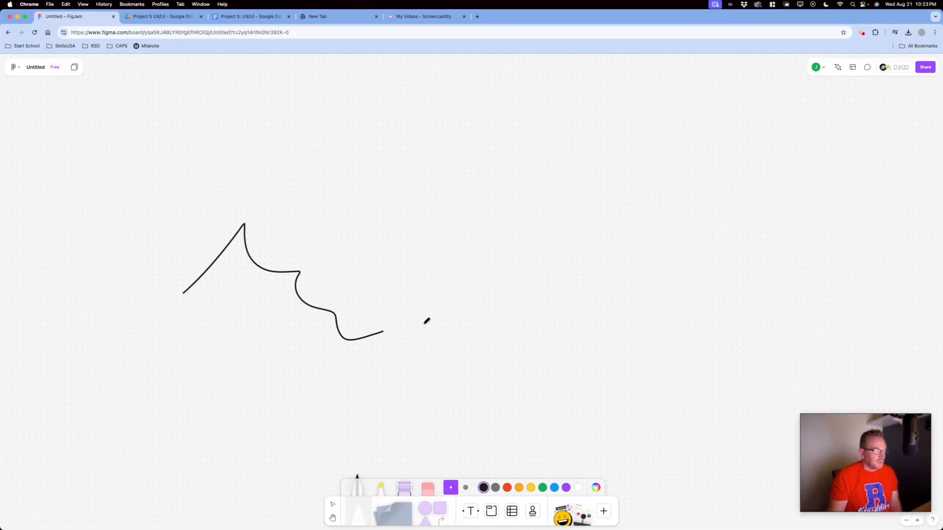
pyautogui.click(508, 488)
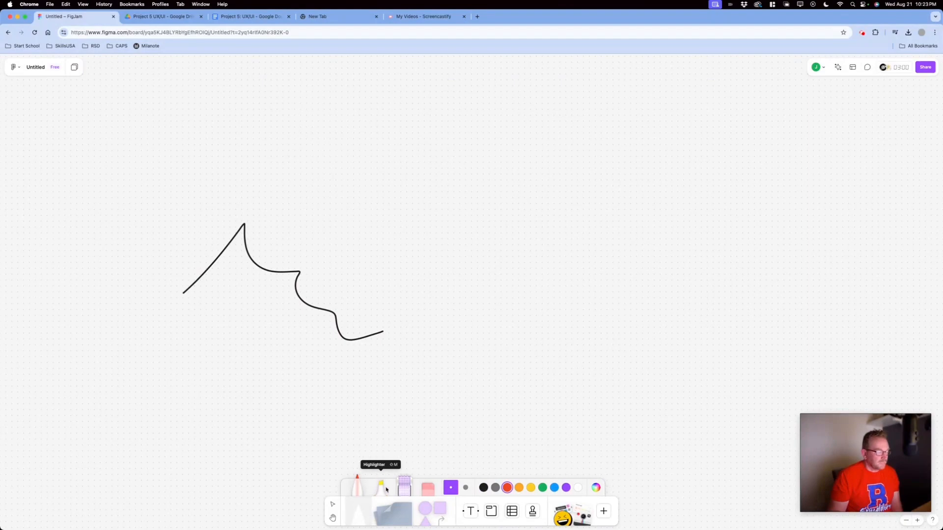
# Erase the black marker line and draw a yellow highlighter squiggle instead
pyautogui.click(427, 475)
pyautogui.moveTo(340, 336)
pyautogui.mouseDown()
pyautogui.moveTo(308, 337)
pyautogui.moveTo(313, 321)
pyautogui.mouseUp()
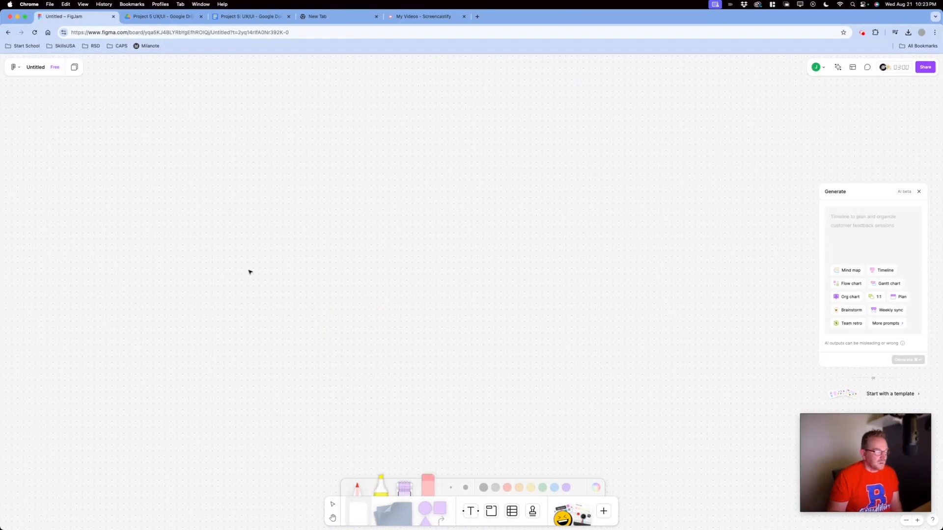
pyautogui.moveTo(182, 237)
pyautogui.mouseDown()
pyautogui.moveTo(305, 250)
pyautogui.moveTo(359, 299)
pyautogui.mouseUp()
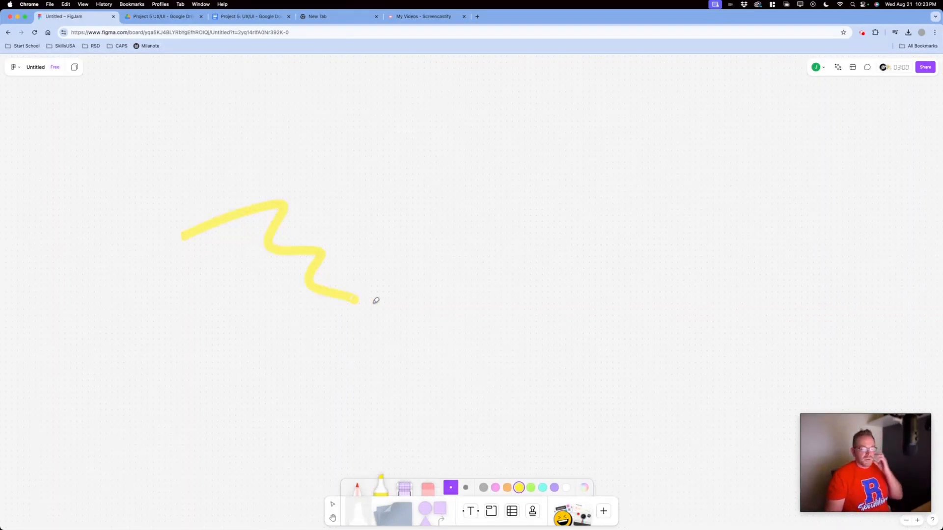
# Add a sticky note reading 'Remember to to this' and a blank second note beside it
pyautogui.click(403, 514)
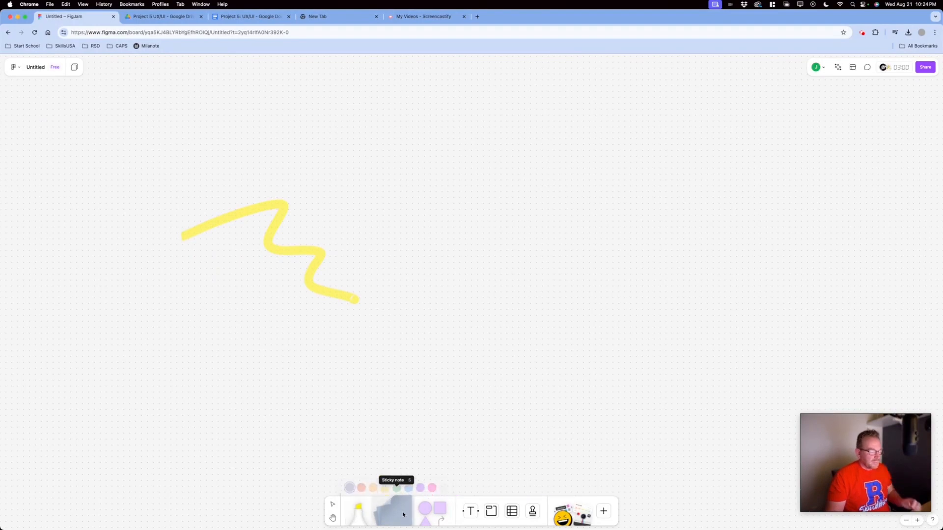
pyautogui.click(290, 323)
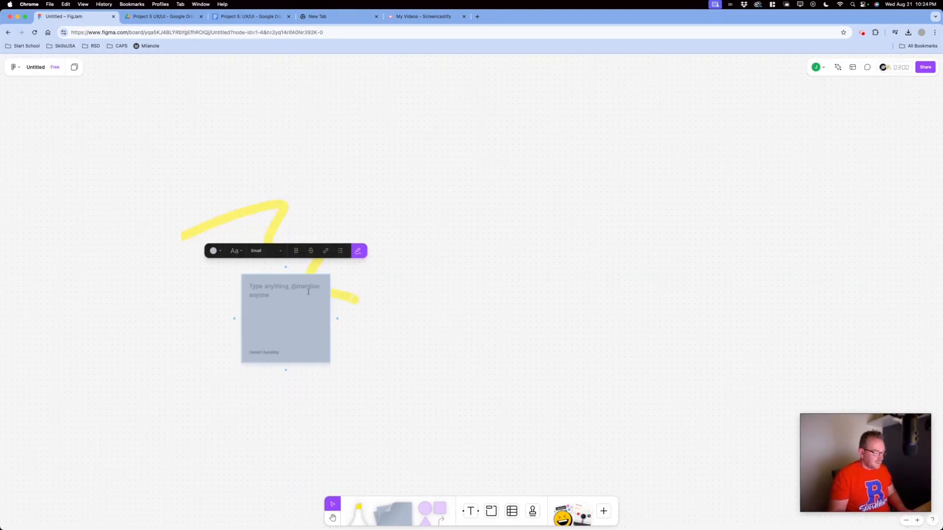
pyautogui.write('Remember to to this')
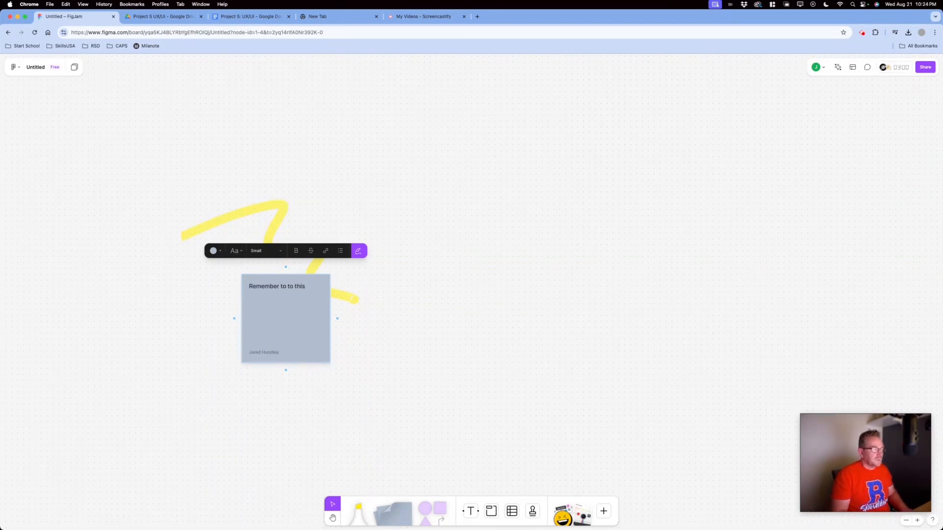
pyautogui.click(338, 318)
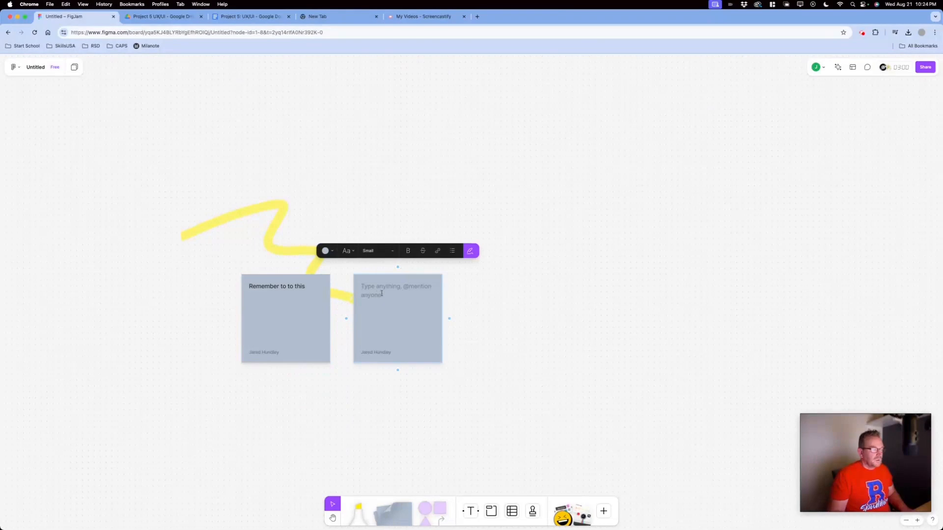
pyautogui.click(334, 330)
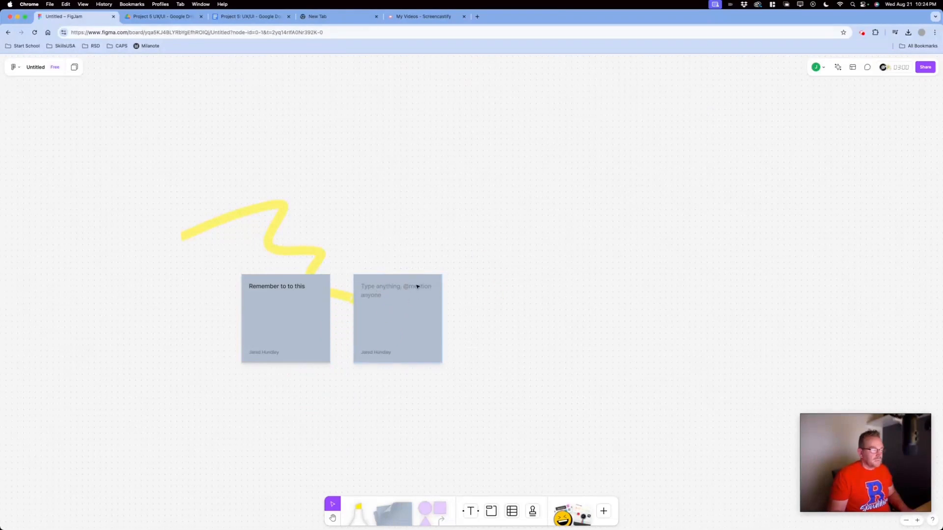
# Overlap the blank note on the first, make it yellow, and move both notes left
pyautogui.moveTo(417, 287); pyautogui.dragTo(346, 321)
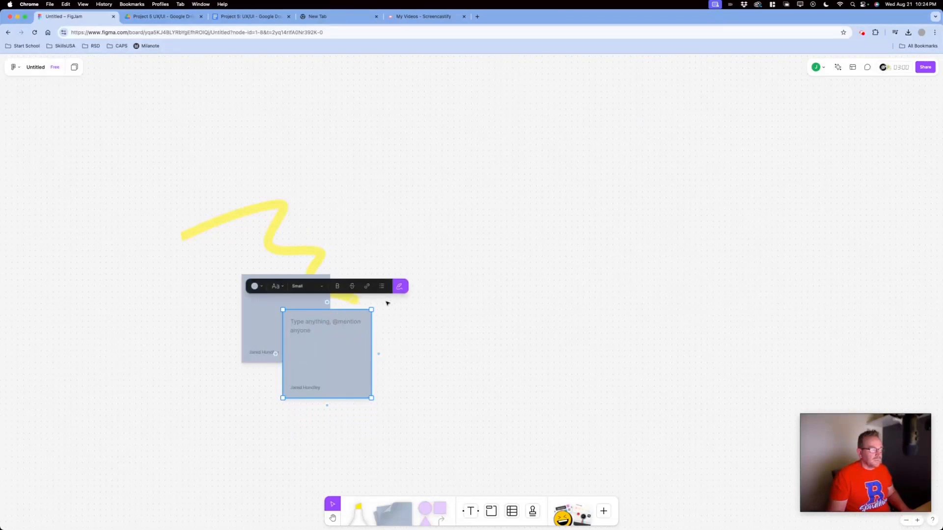
pyautogui.click(255, 287)
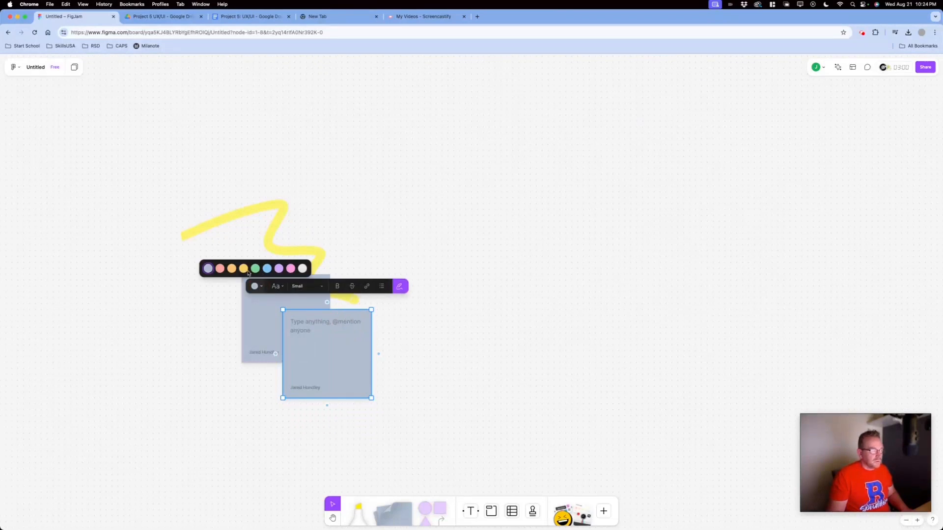
pyautogui.click(243, 269)
pyautogui.click(263, 297)
pyautogui.keyDown('shift'); pyautogui.click(346, 338); pyautogui.keyUp('shift')
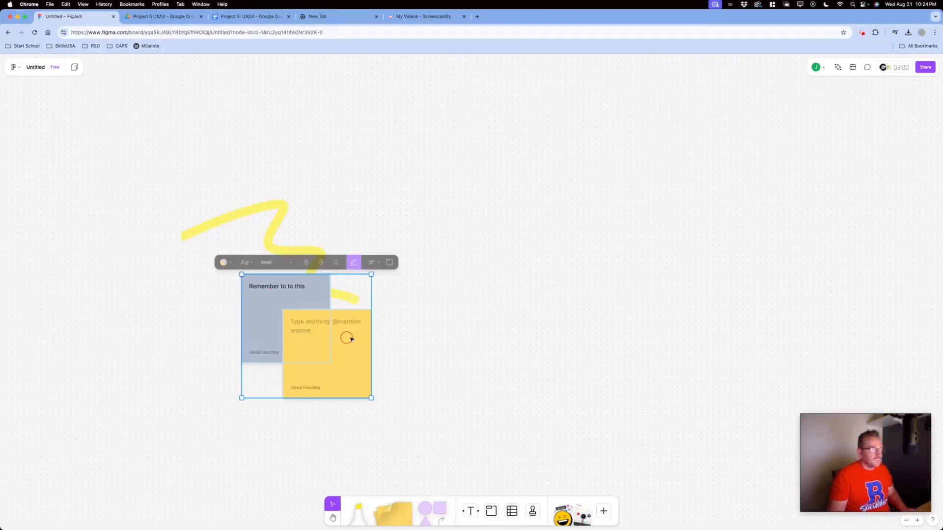
pyautogui.moveTo(351, 339)
pyautogui.mouseDown()
pyautogui.moveTo(267, 341)
pyautogui.moveTo(268, 333)
pyautogui.mouseUp()
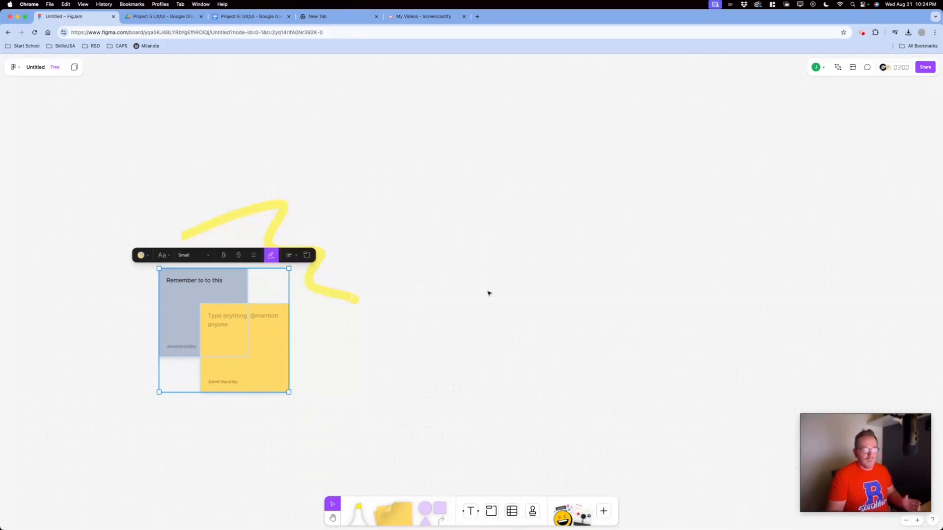
pyautogui.click(432, 501)
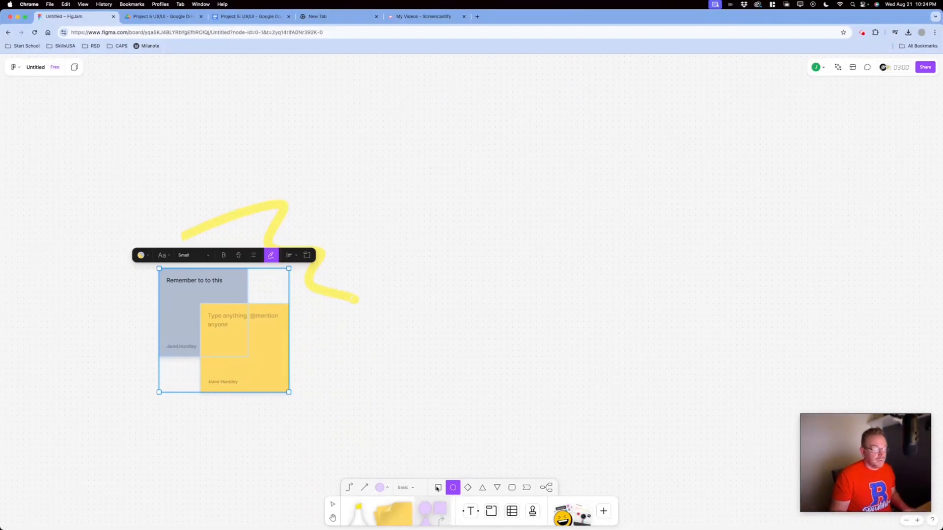
# Undo the stray test squares and pick the square shape for placing
pyautogui.click(438, 488)
pyautogui.moveTo(400, 139); pyautogui.dragTo(413, 168)
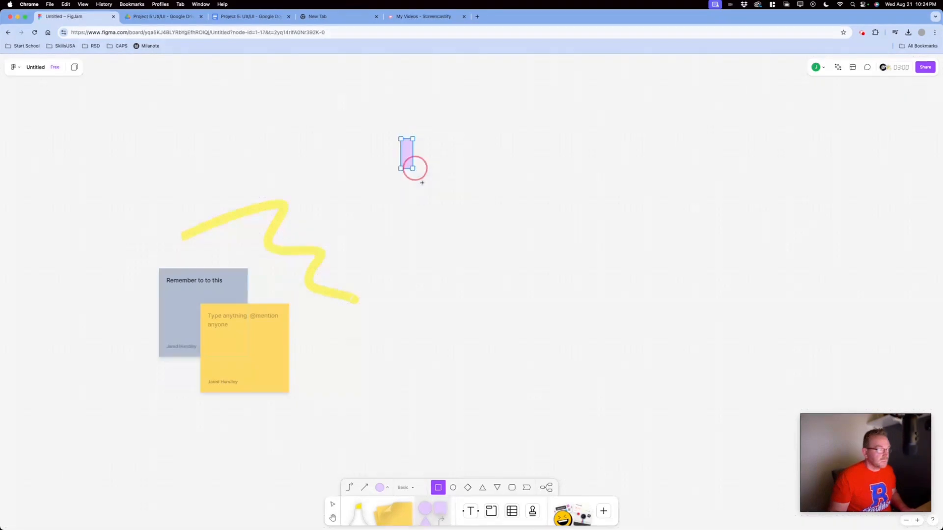
pyautogui.press('super+z')
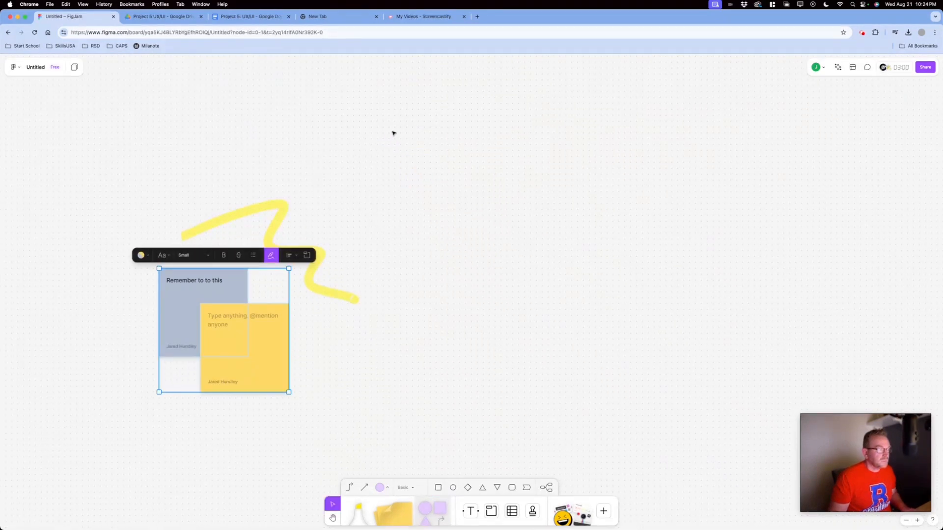
pyautogui.click(425, 168)
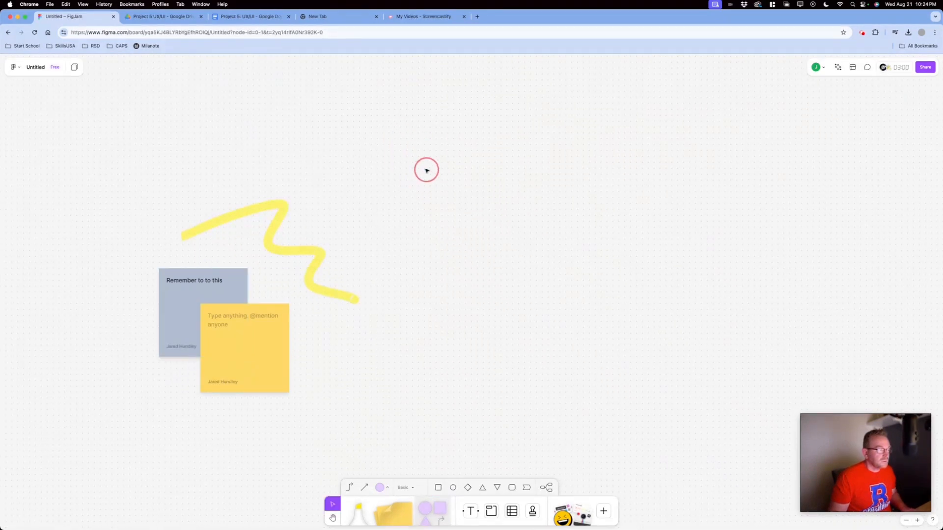
pyautogui.click(438, 487)
pyautogui.moveTo(383, 133); pyautogui.dragTo(448, 192)
pyautogui.press('super+z')
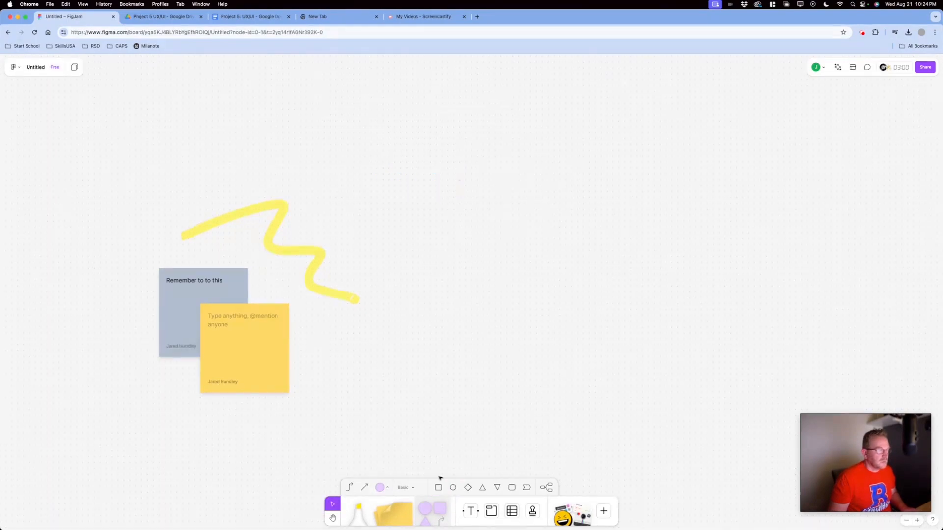
pyautogui.click(433, 504)
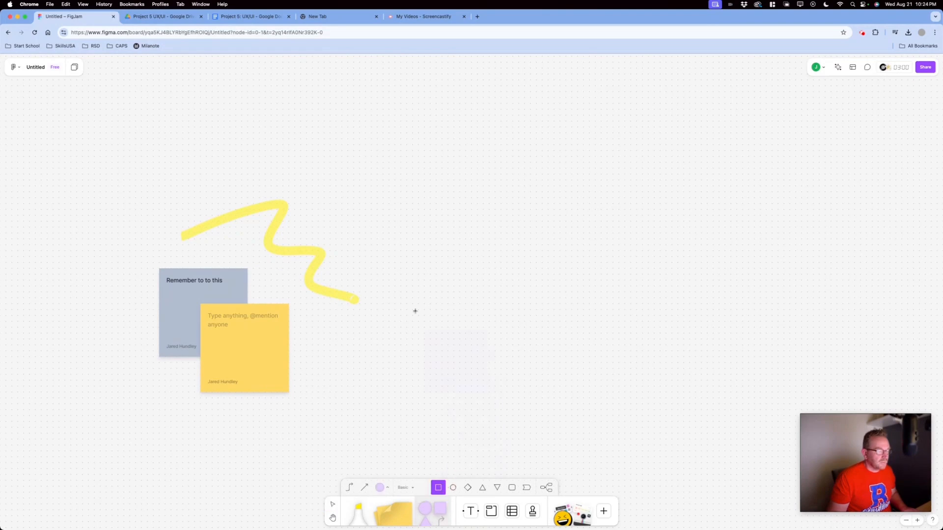
# Place connected purple squares labelled home, page 1 and page 2
pyautogui.click(415, 164)
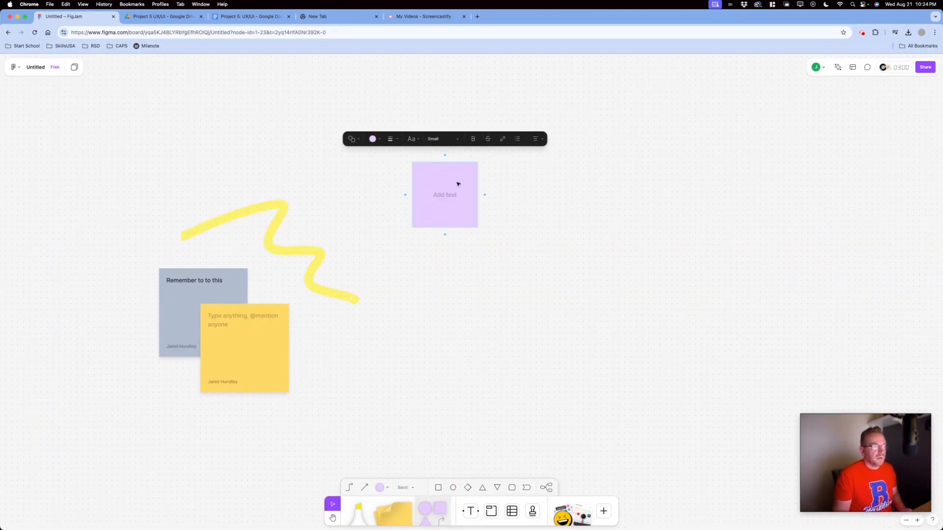
pyautogui.write('home')
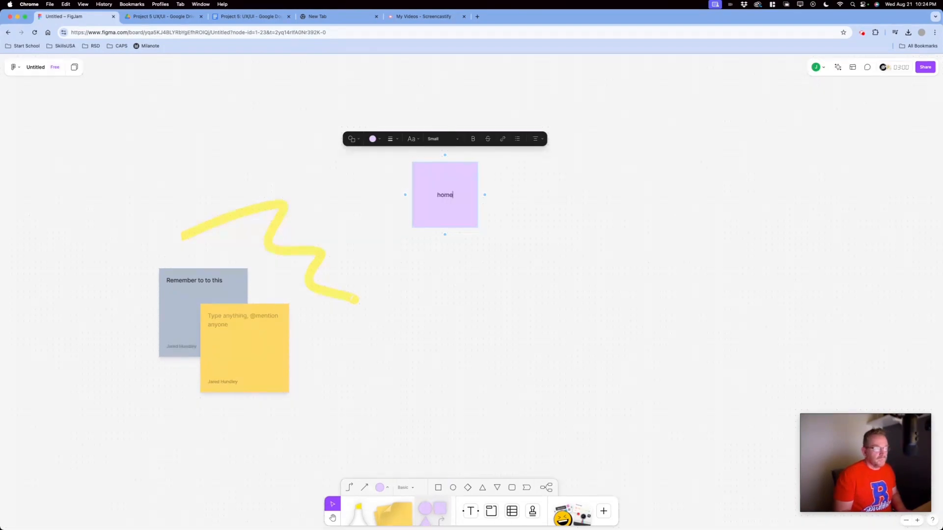
pyautogui.click(485, 195)
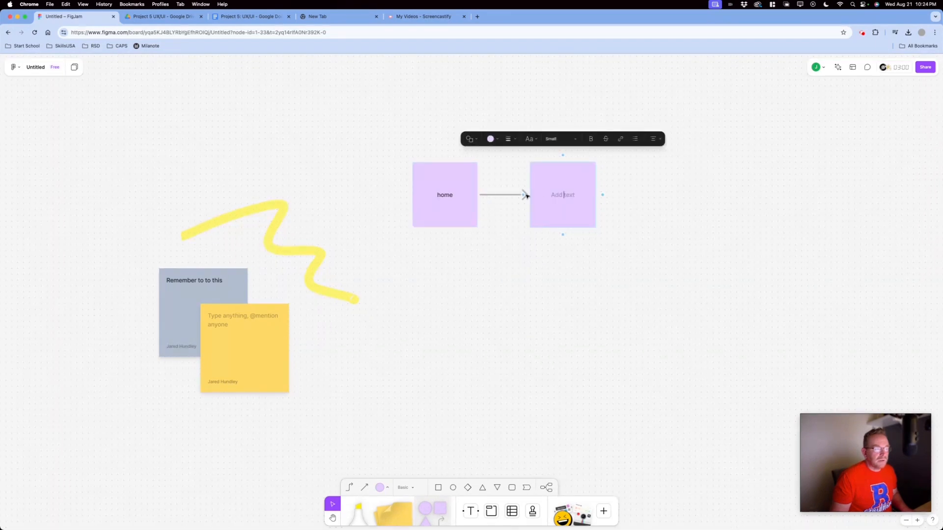
pyautogui.write('page 1')
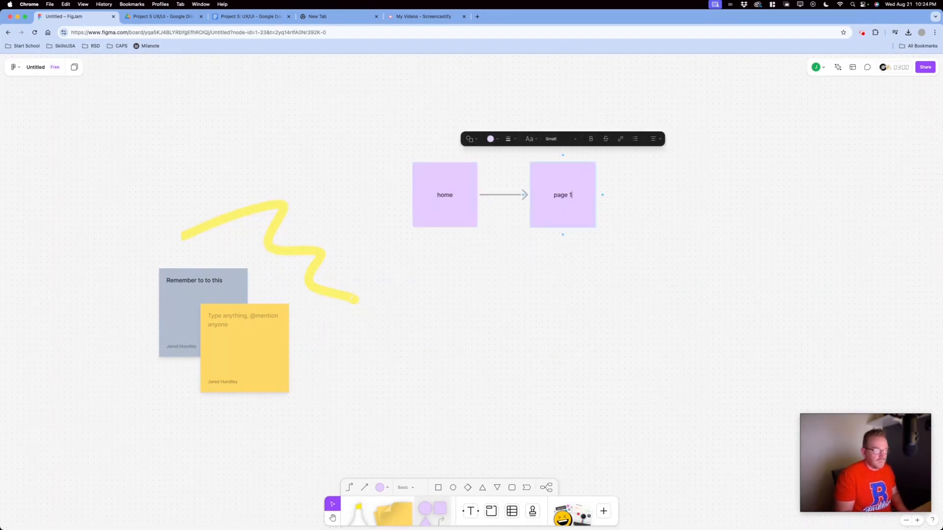
pyautogui.click(563, 235)
pyautogui.write('page 2')
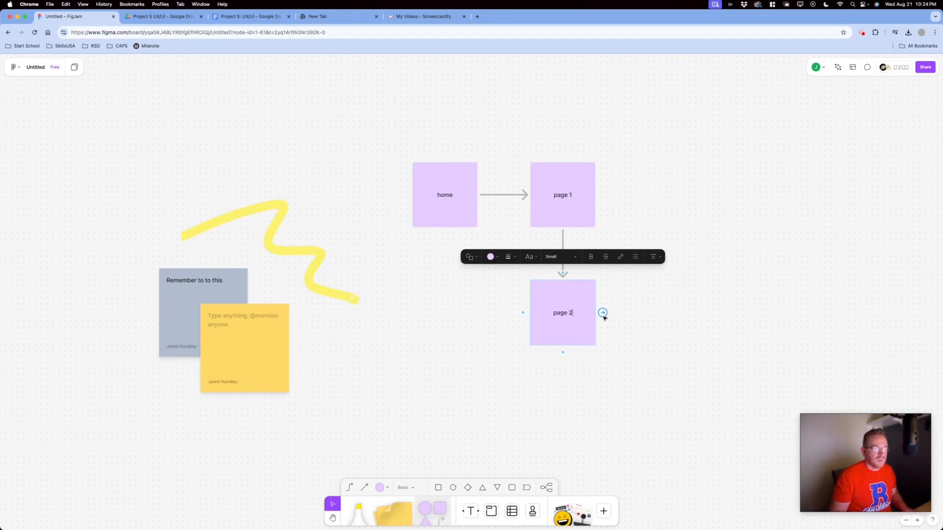
# Add a return arrow from page 2 to page 1, a page 3 square, and select everything
pyautogui.moveTo(603, 313); pyautogui.dragTo(585, 197)
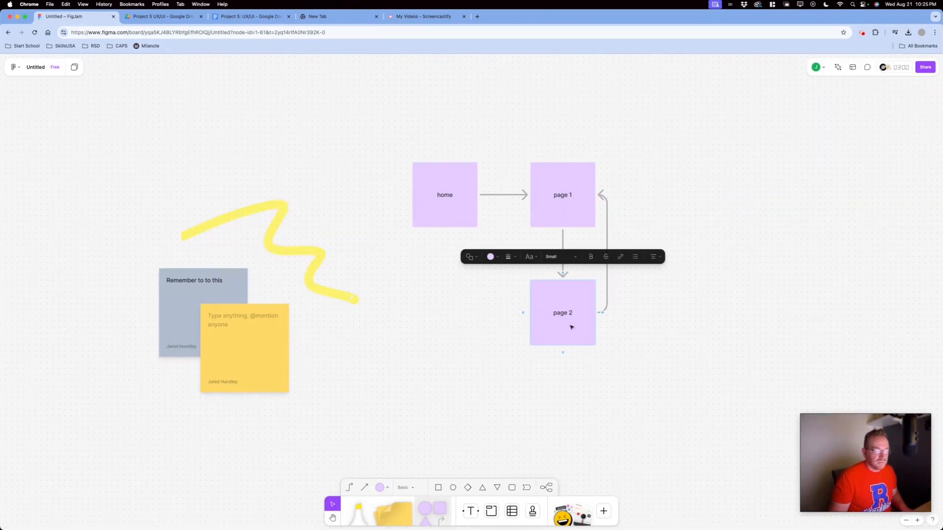
pyautogui.click(563, 352)
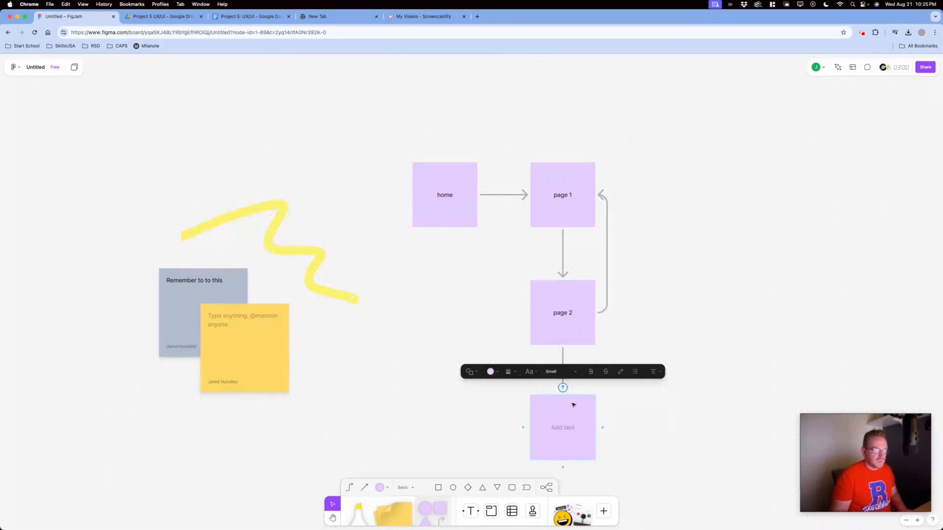
pyautogui.write('page 3')
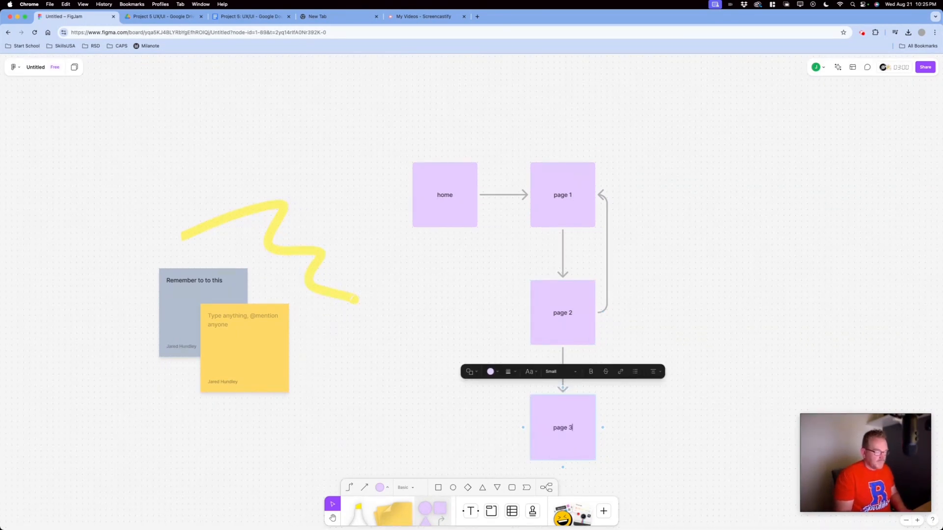
pyautogui.click(684, 296)
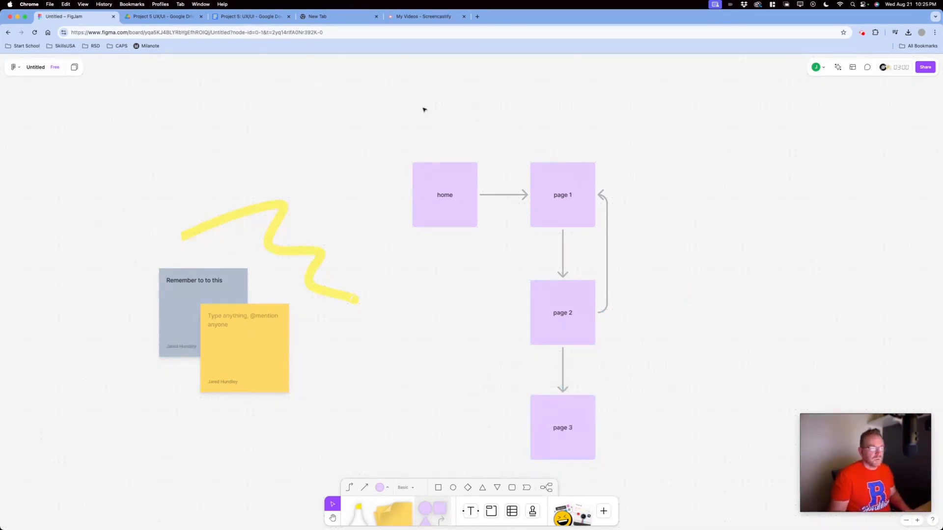
pyautogui.moveTo(404, 105); pyautogui.dragTo(519, 389)
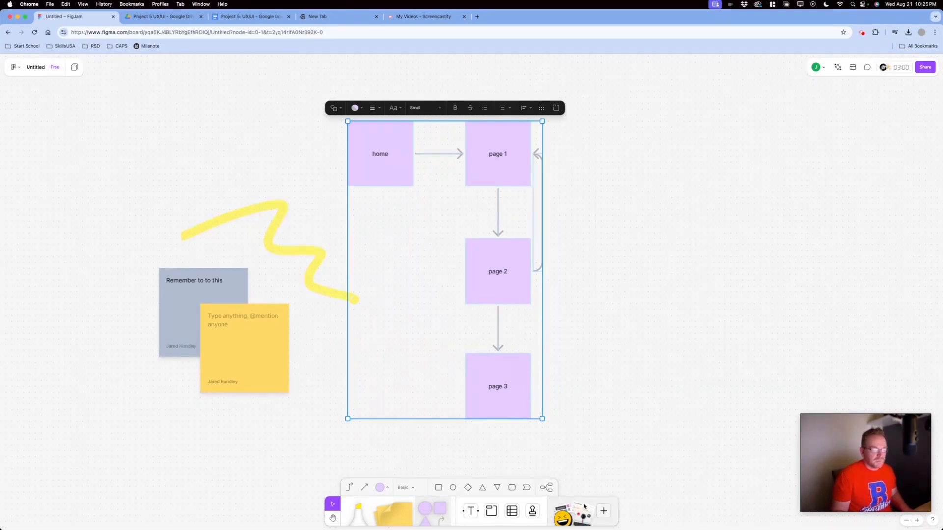
pyautogui.moveTo(563, 507); pyautogui.dragTo(725, 167)
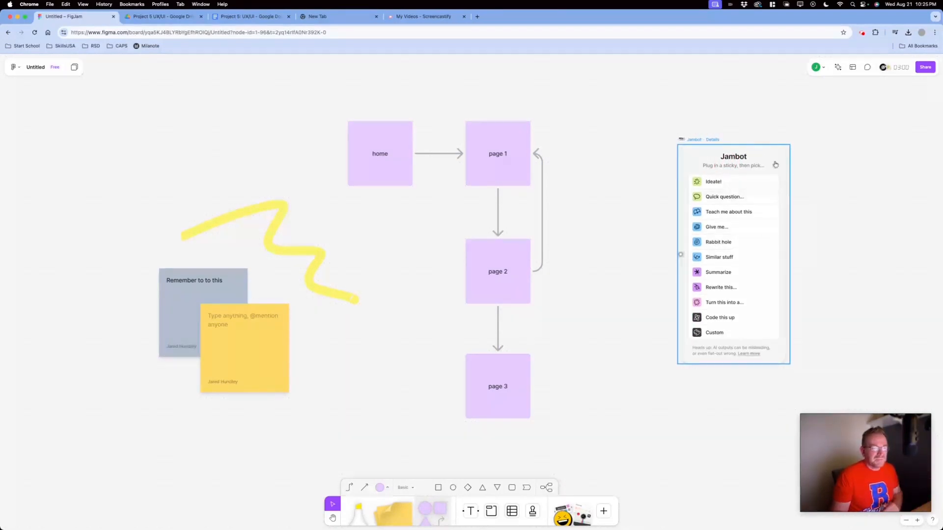
pyautogui.click(722, 183)
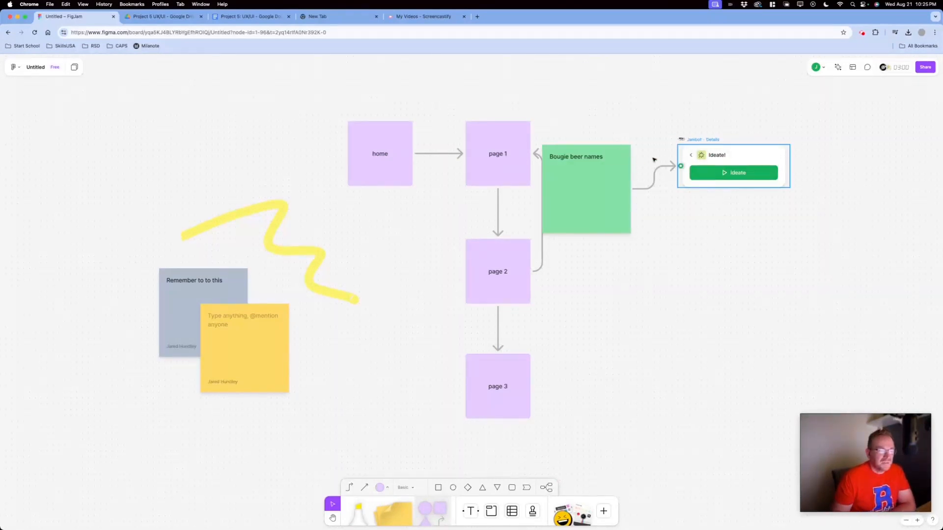
pyautogui.moveTo(621, 167); pyautogui.dragTo(620, 197)
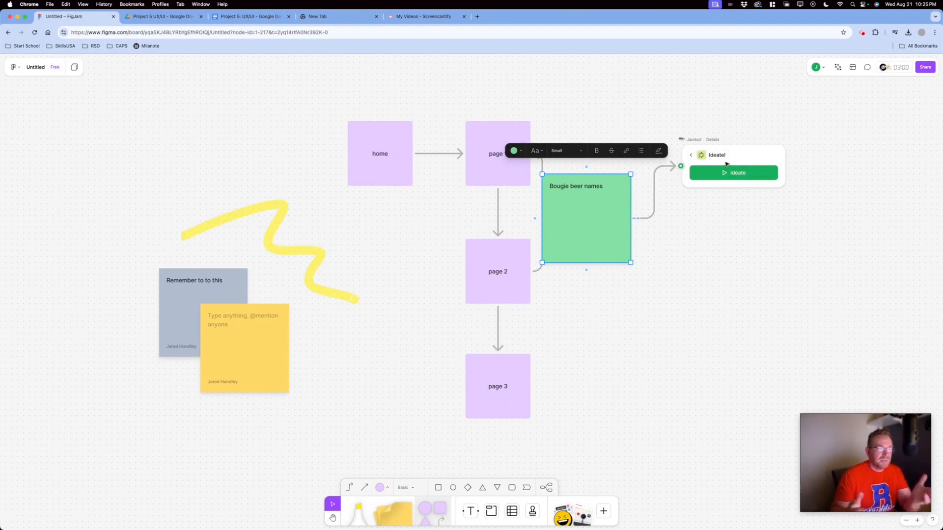
pyautogui.click(366, 147)
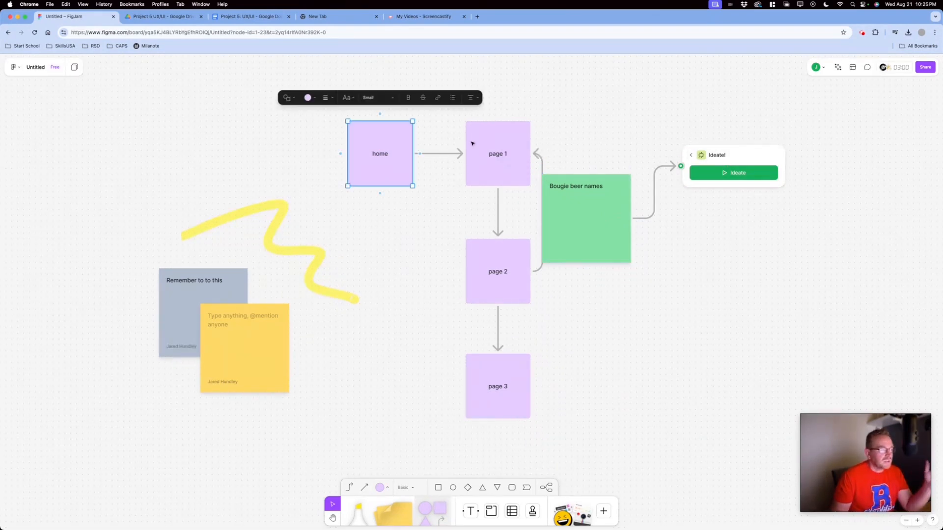
pyautogui.click(474, 143)
pyautogui.click(585, 204)
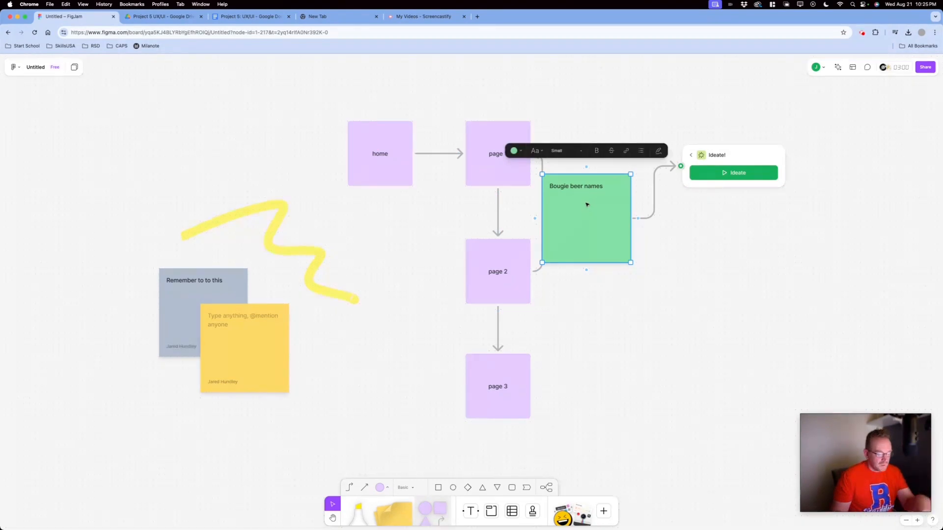
pyautogui.press('Delete')
pyautogui.click(741, 153)
pyautogui.press('Delete')
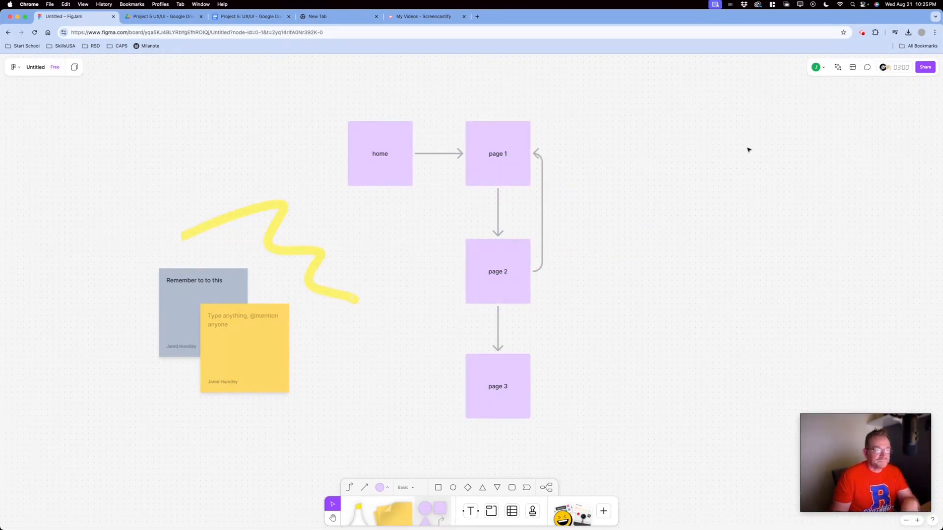
# Open the timer, music and voting panel showing a 03:00 timer
pyautogui.click(839, 67)
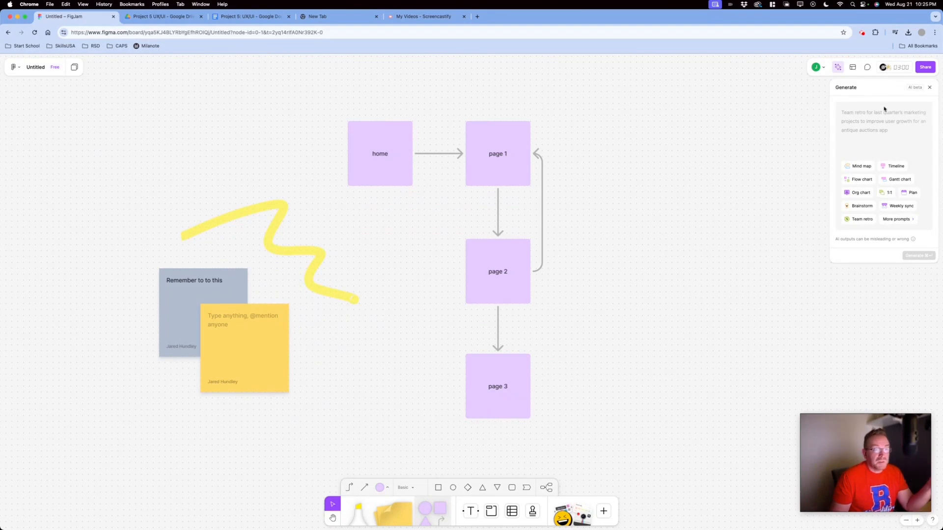
pyautogui.click(868, 113)
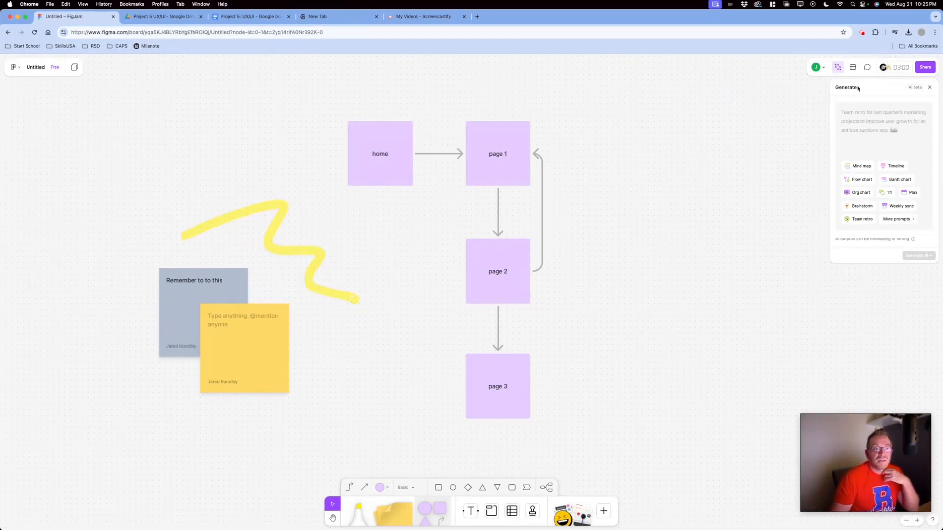
pyautogui.click(896, 68)
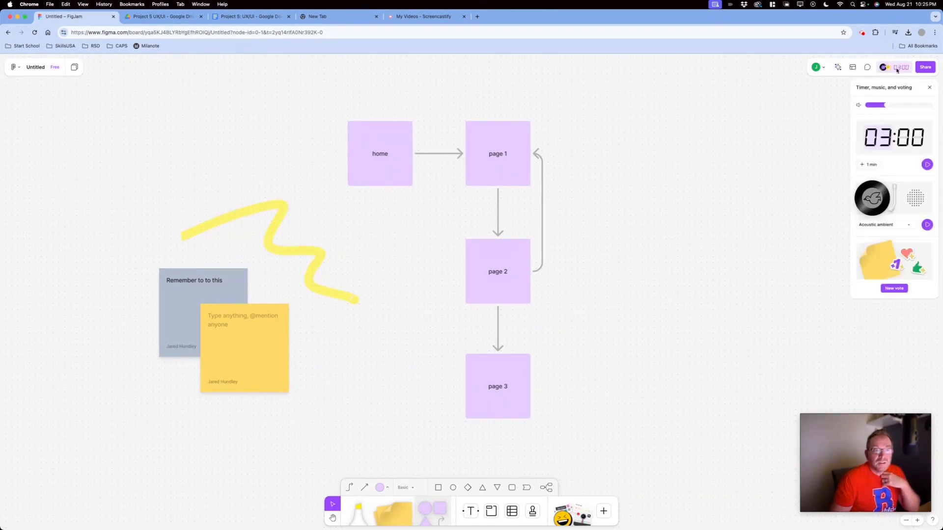